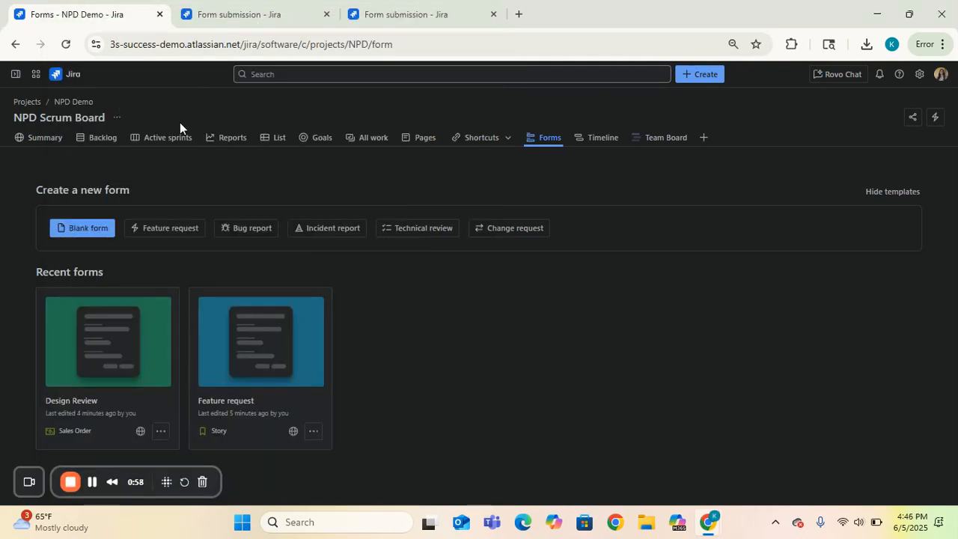
Expand the projects navigation sidebar over the NPD Demo Forms page
{"action": "mouse_move", "coordinate": [15, 74]}
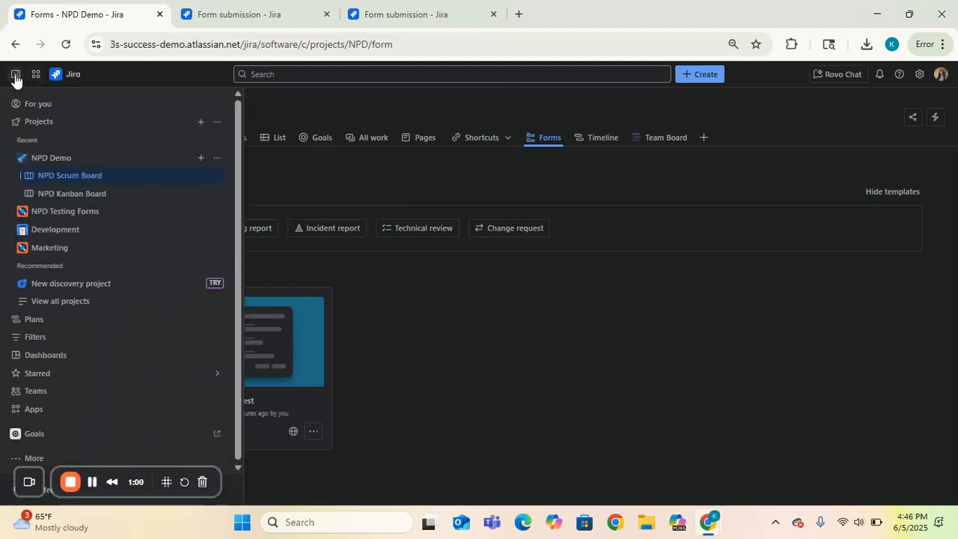
Open the NPD Scrum Board's active sprint and check the add-views menu without adding a view
{"action": "left_click", "coordinate": [95, 182]}
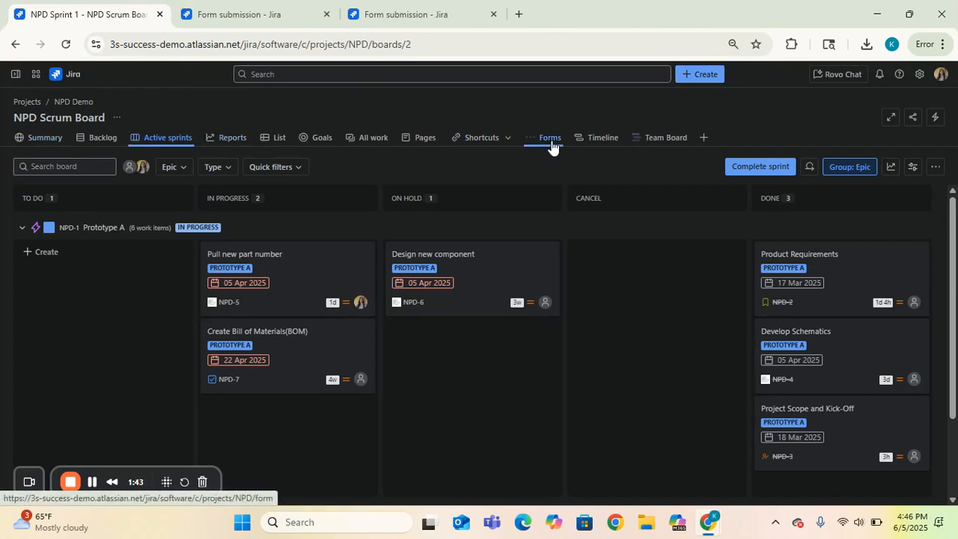
{"action": "left_click", "coordinate": [705, 139]}
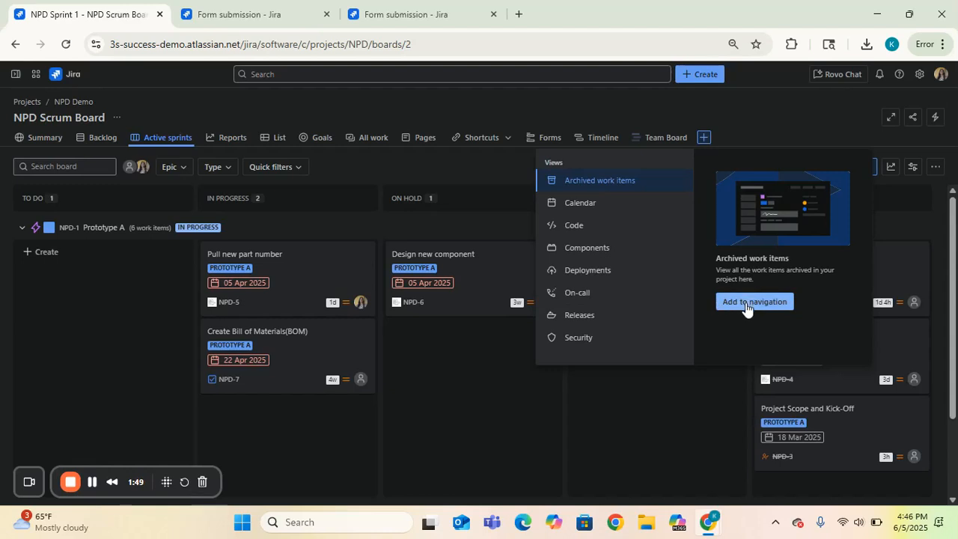
{"action": "left_click", "coordinate": [764, 111]}
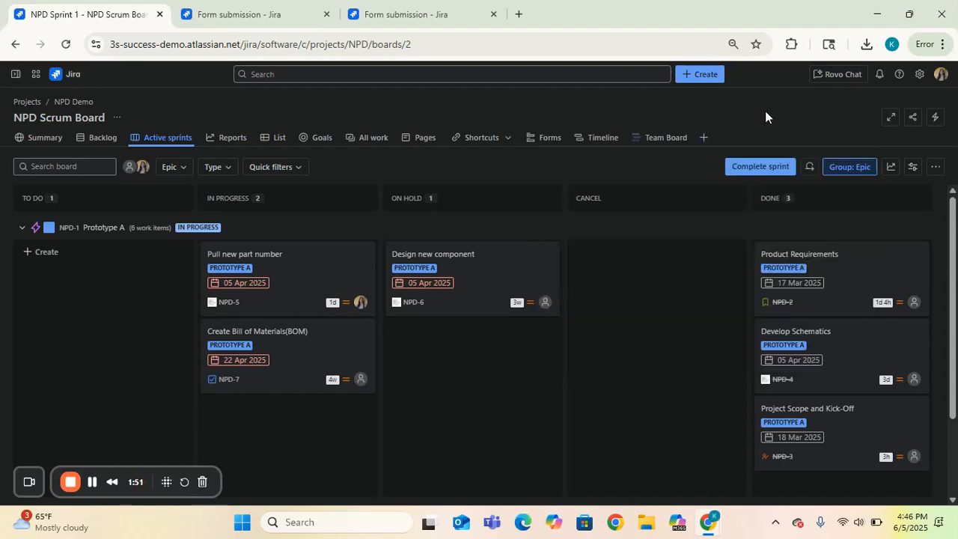
Go to the project's Forms page listing the Design Review and Feature request forms
{"action": "left_click", "coordinate": [554, 143]}
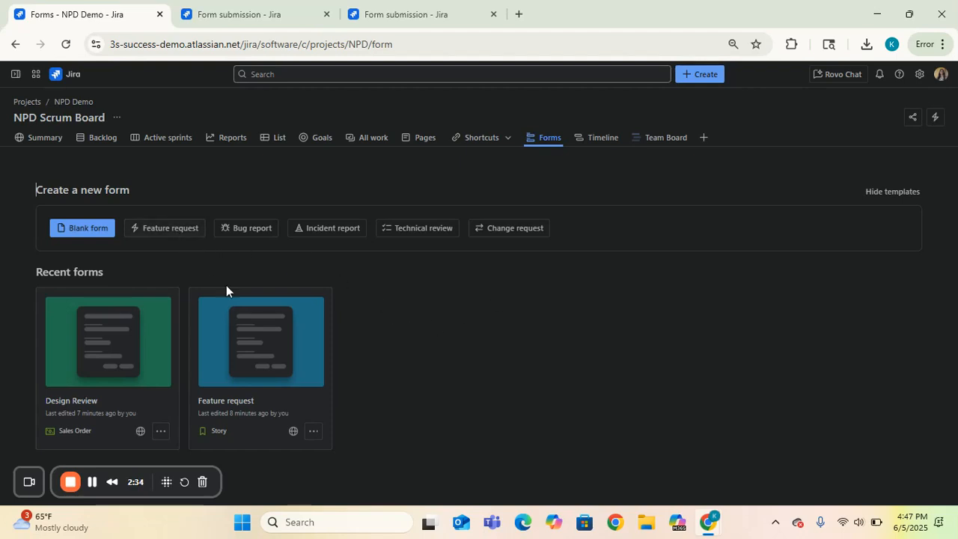
Open the Feature request form in the builder and drag its Attachments field out
{"action": "left_click", "coordinate": [262, 374]}
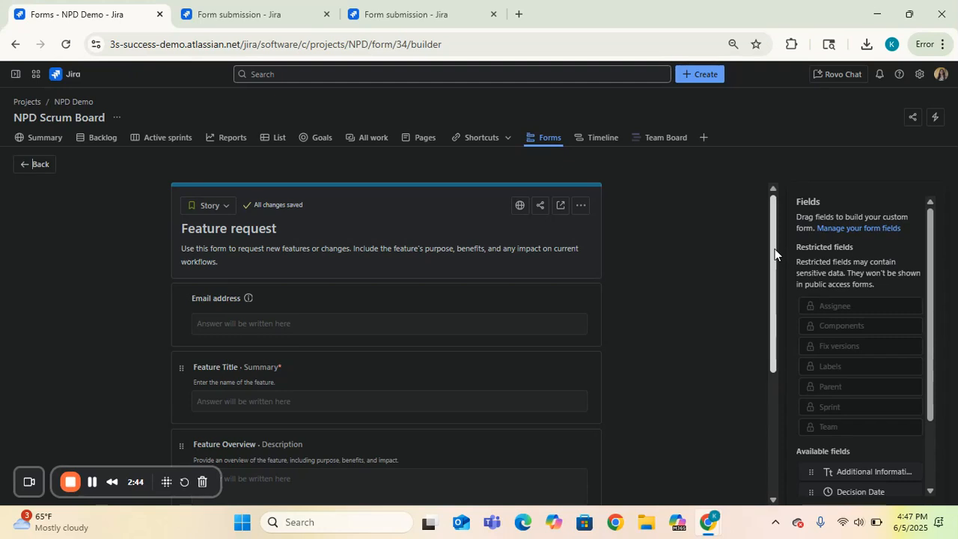
{"action": "left_click_drag", "start_coordinate": [773, 249], "coordinate": [770, 268]}
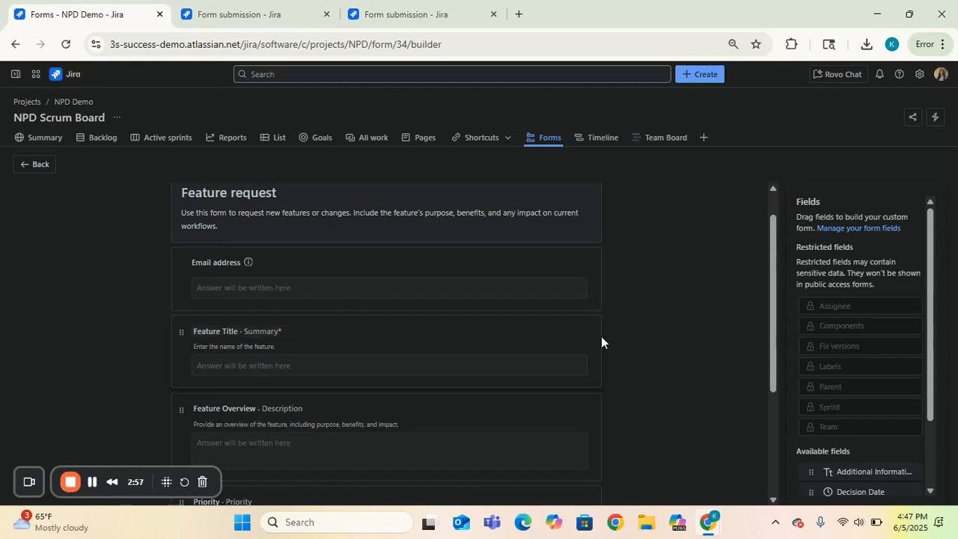
{"action": "left_click_drag", "start_coordinate": [772, 298], "coordinate": [763, 381]}
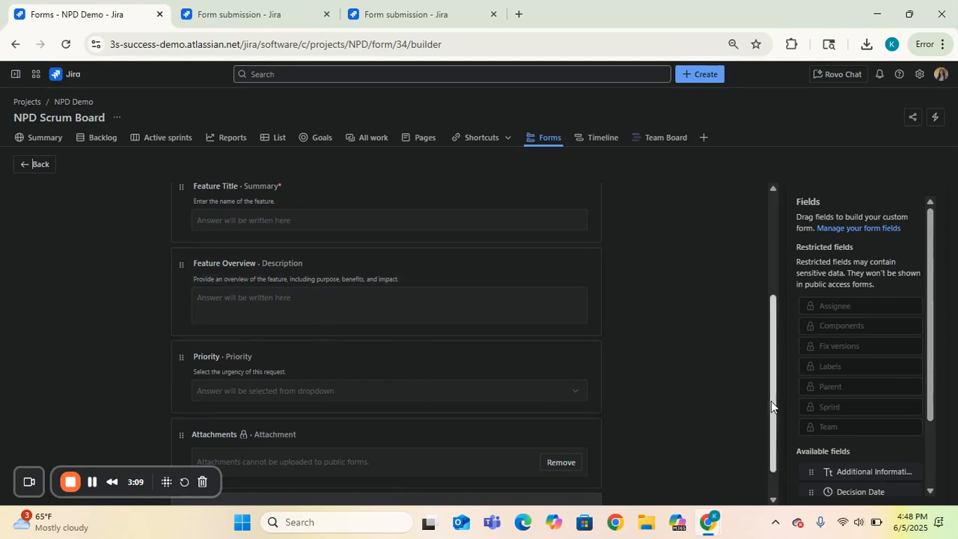
{"action": "left_click_drag", "start_coordinate": [771, 400], "coordinate": [768, 440]}
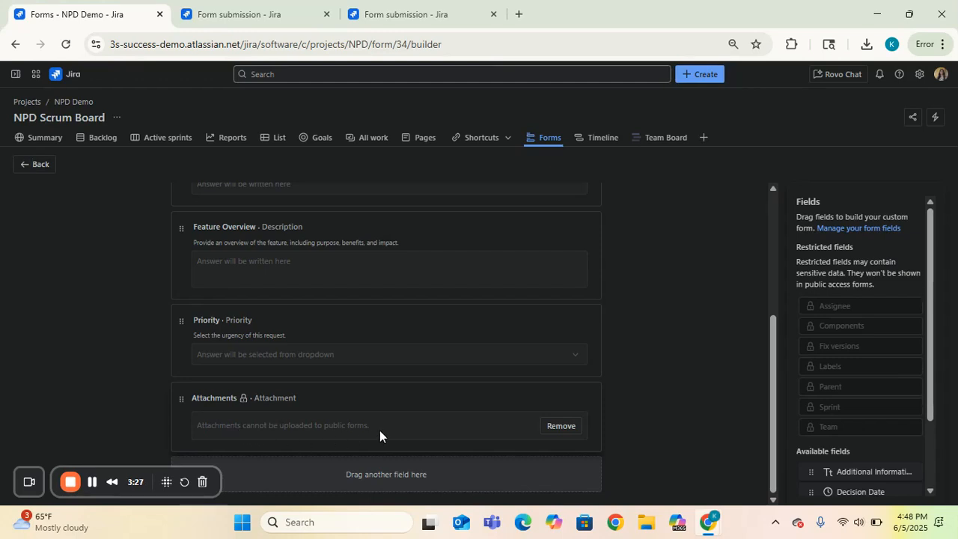
{"action": "left_click_drag", "start_coordinate": [180, 398], "coordinate": [811, 327]}
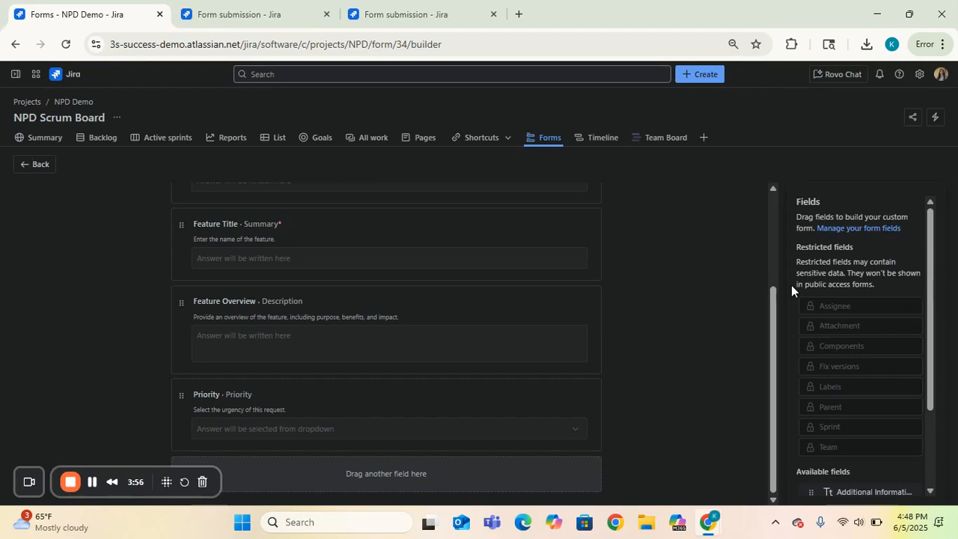
{"action": "left_click_drag", "start_coordinate": [932, 342], "coordinate": [935, 457]}
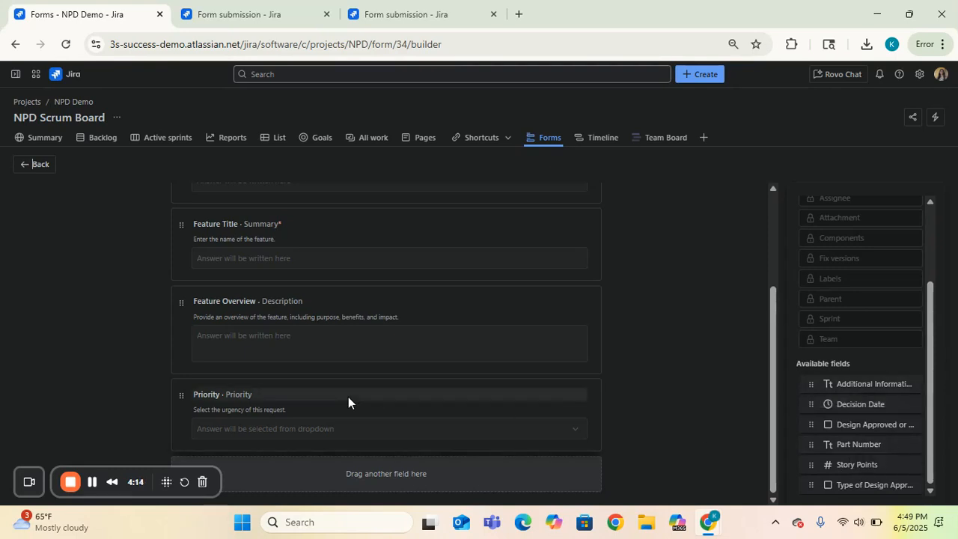
{"action": "left_click_drag", "start_coordinate": [827, 385], "coordinate": [442, 483]}
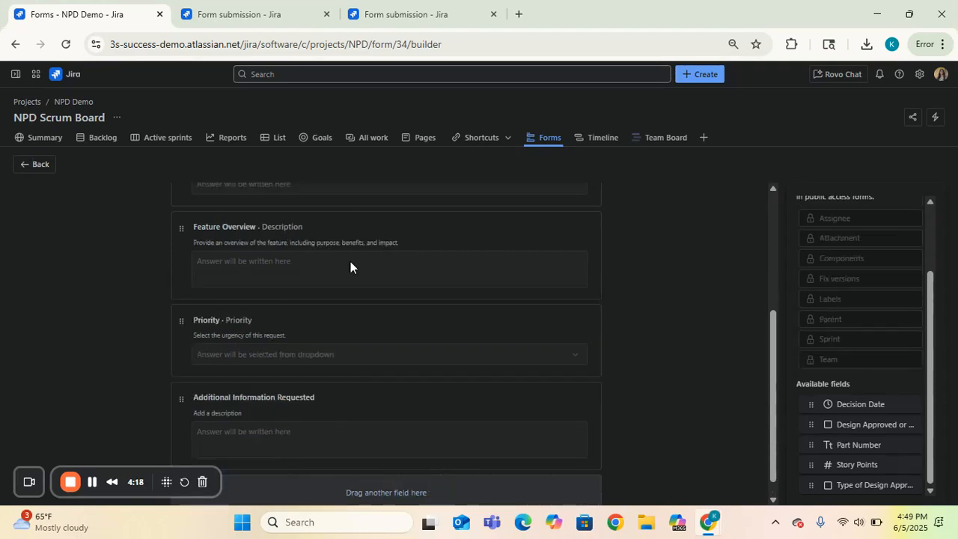
{"action": "left_click_drag", "start_coordinate": [774, 408], "coordinate": [772, 453]}
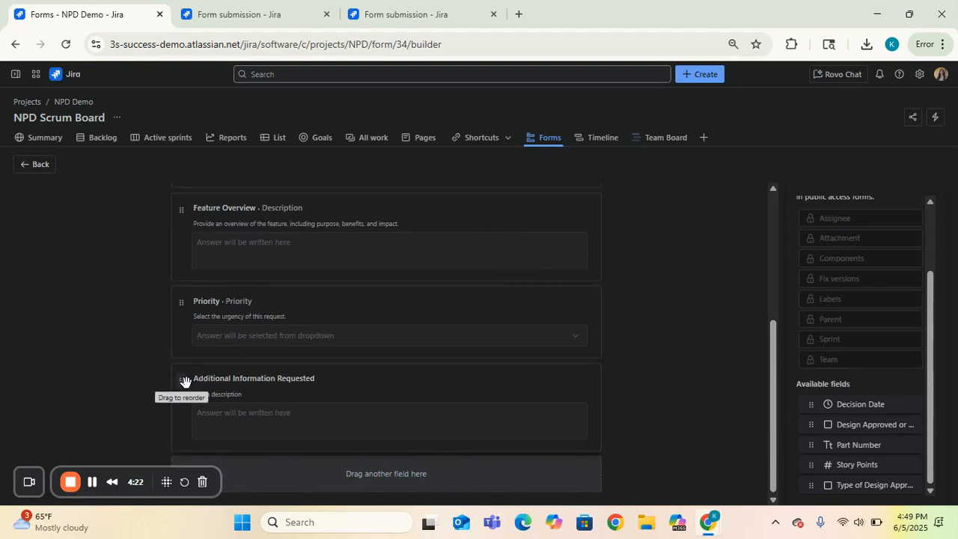
{"action": "left_click_drag", "start_coordinate": [556, 529], "coordinate": [768, 280]}
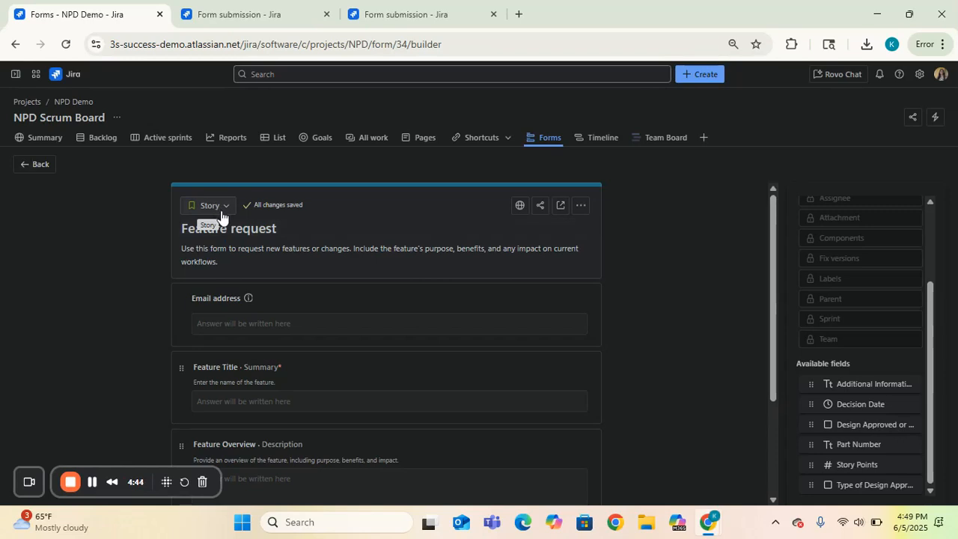
{"action": "left_click", "coordinate": [521, 211]}
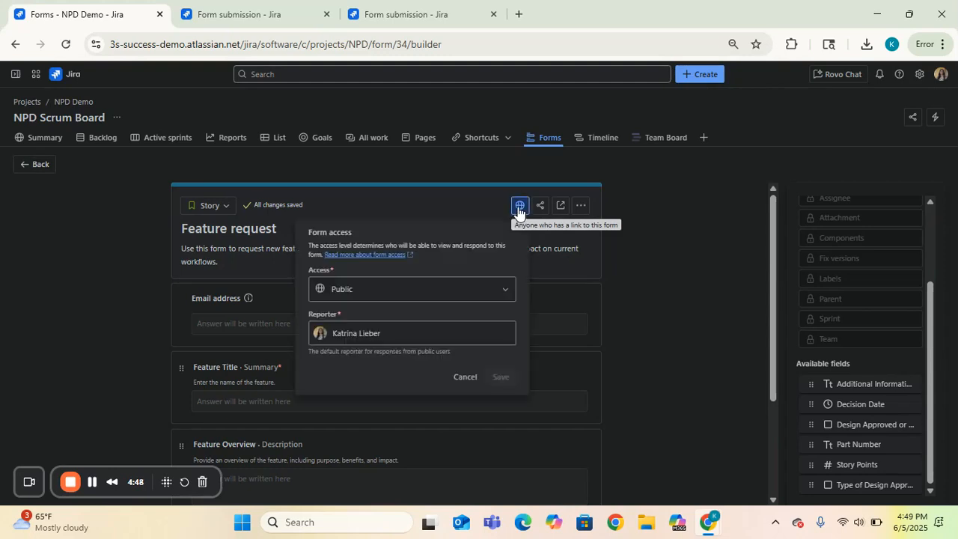
{"action": "left_click", "coordinate": [455, 300]}
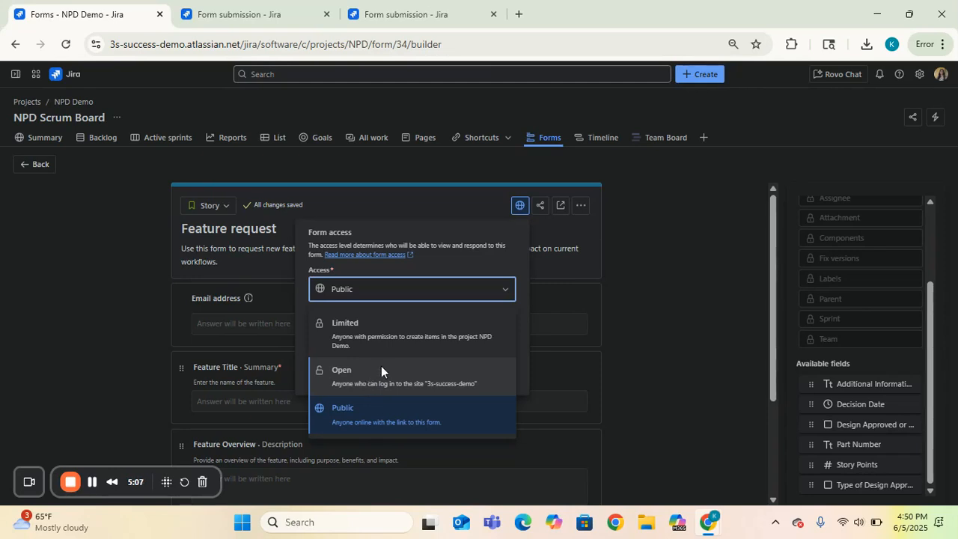
{"action": "left_click", "coordinate": [396, 419]}
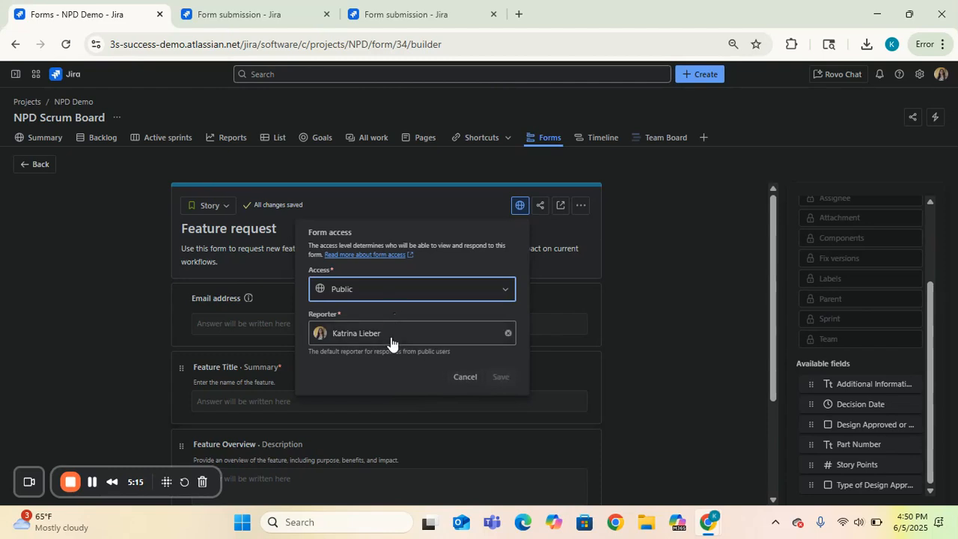
{"action": "left_click", "coordinate": [463, 376]}
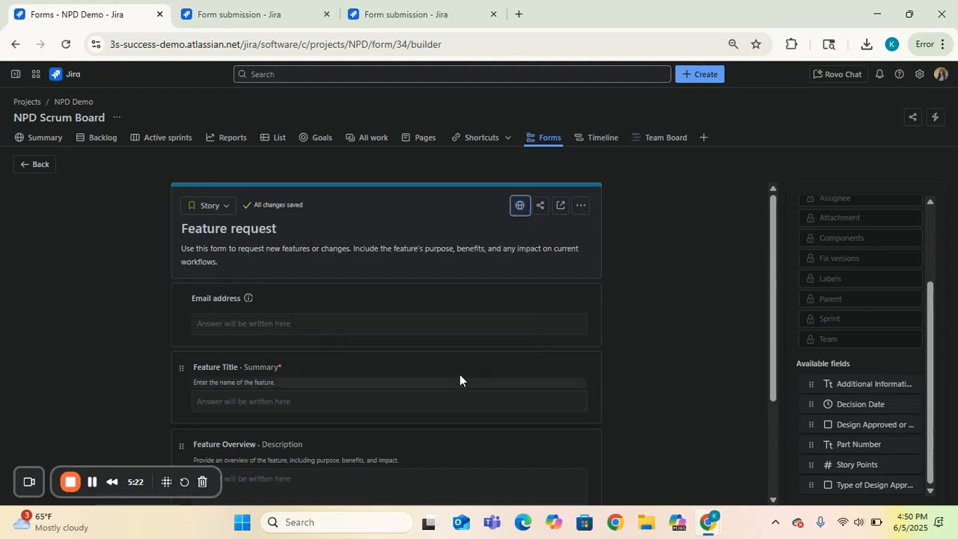
Copy the Feature request form's share link to the clipboard and close the Share dialog
{"action": "left_click", "coordinate": [540, 209]}
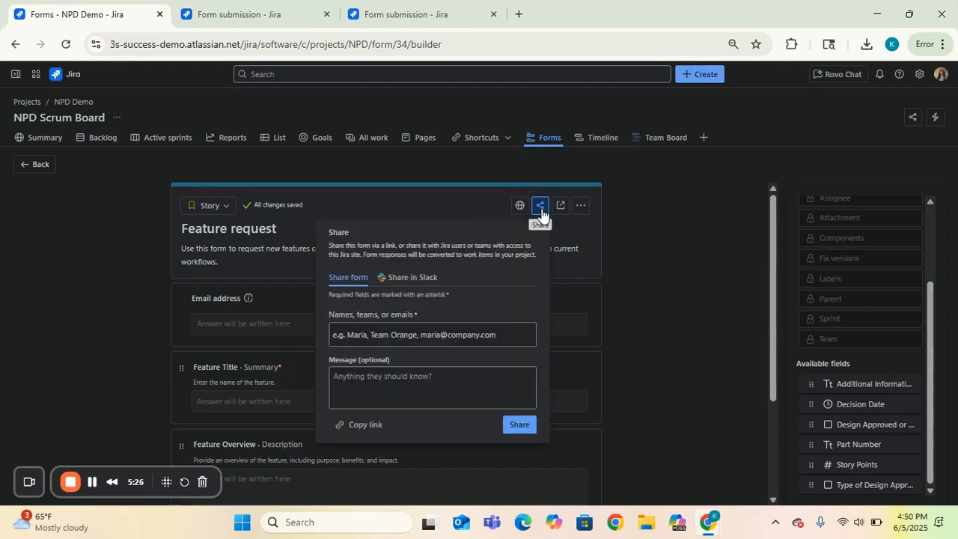
{"action": "left_click", "coordinate": [367, 434]}
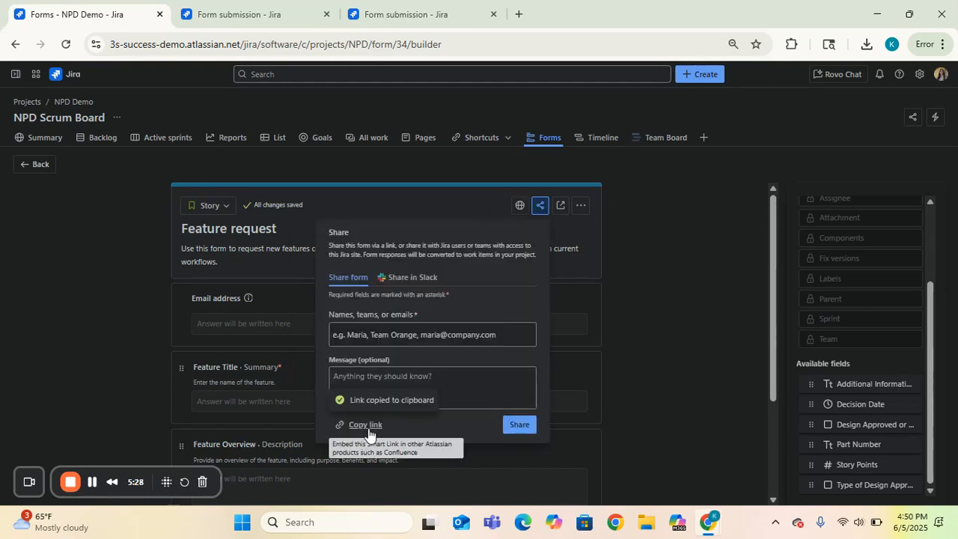
{"action": "left_click", "coordinate": [635, 295]}
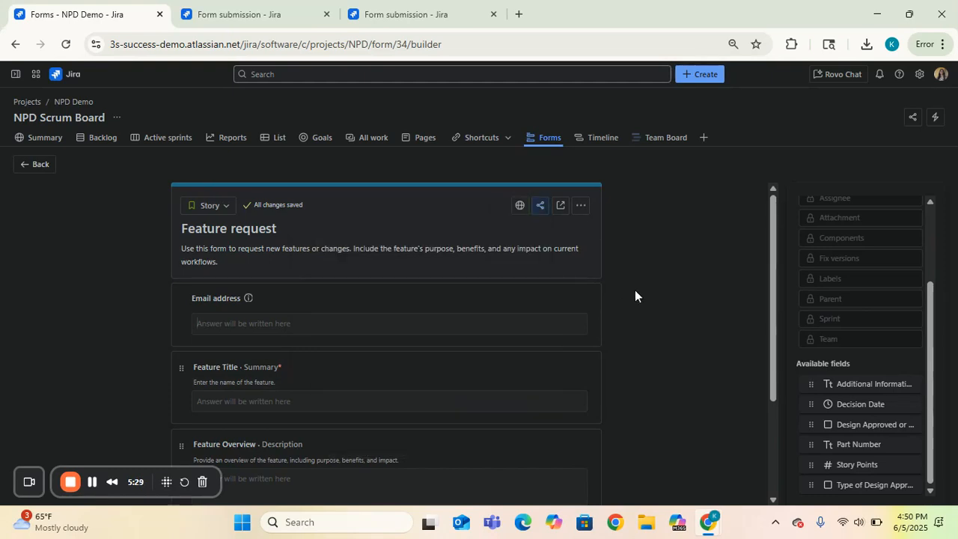
Preview the Feature request form in a new tab, closing the old Form submission tab
{"action": "left_click", "coordinate": [562, 208]}
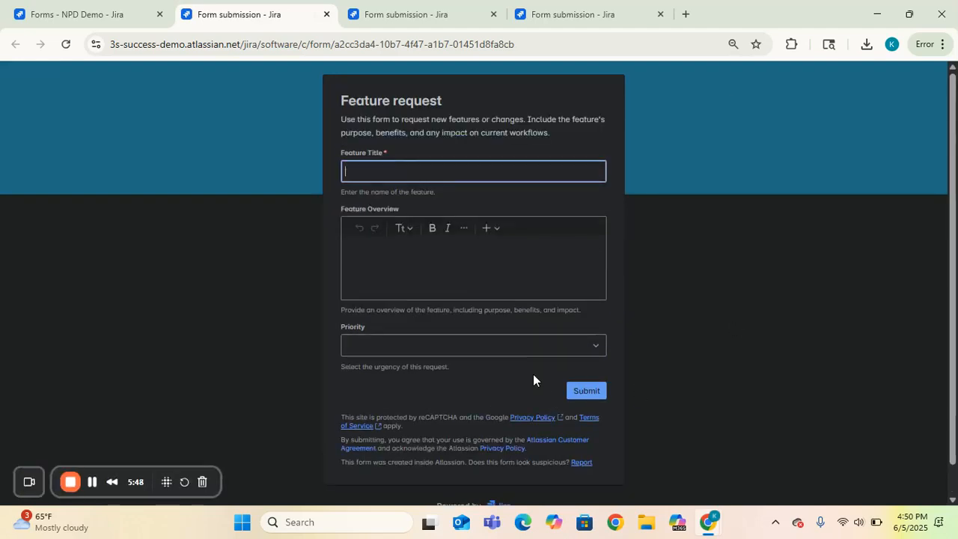
{"action": "left_click", "coordinate": [326, 15]}
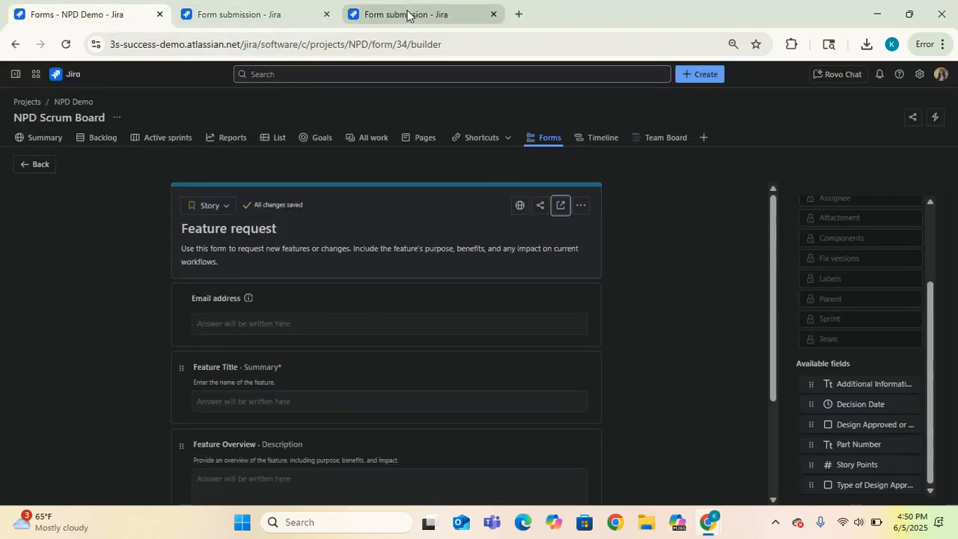
{"action": "left_click", "coordinate": [408, 15]}
{"action": "left_click", "coordinate": [284, 11]}
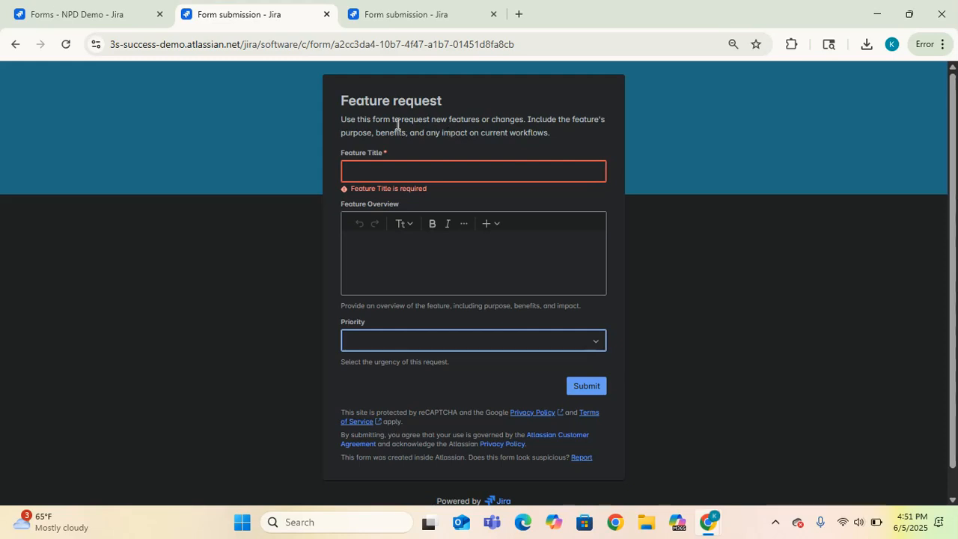
Enter 'Enable public forms' as the Feature Title
{"action": "left_click", "coordinate": [536, 171]}
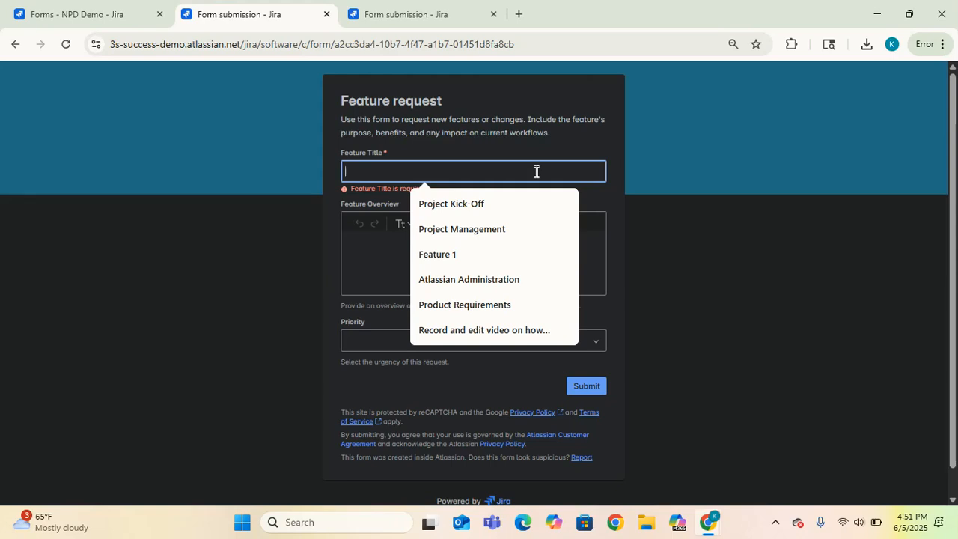
{"action": "type", "text": "Publick"}
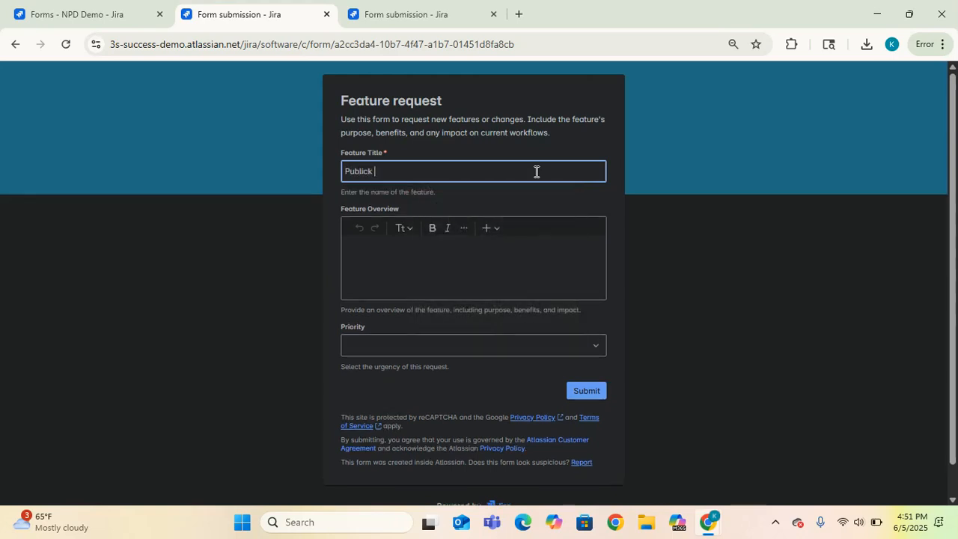
{"action": "key", "text": "BackSpace"}
{"action": "key", "text": "BackSpace"}
{"action": "key", "text": "BackSpace"}
{"action": "key", "text": "BackSpace"}
{"action": "key", "text": "BackSpace"}
{"action": "key", "text": "BackSpace"}
{"action": "key", "text": "BackSpace"}
{"action": "type", "text": "Ena"}
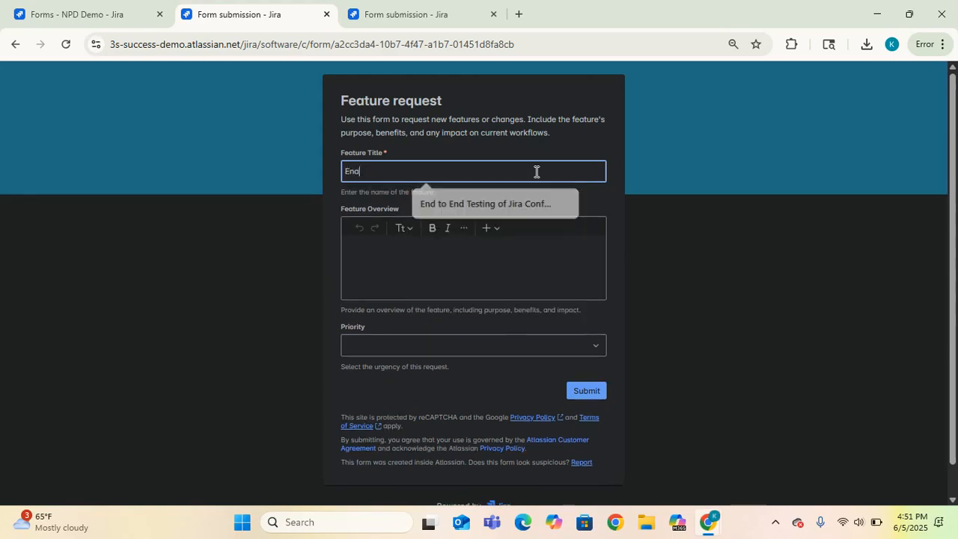
{"action": "type", "text": "ble public forms"}
Write the overview about gathering customer feature requests on specific development projects
{"action": "left_click", "coordinate": [437, 260]}
{"action": "type", "text": "We would"}
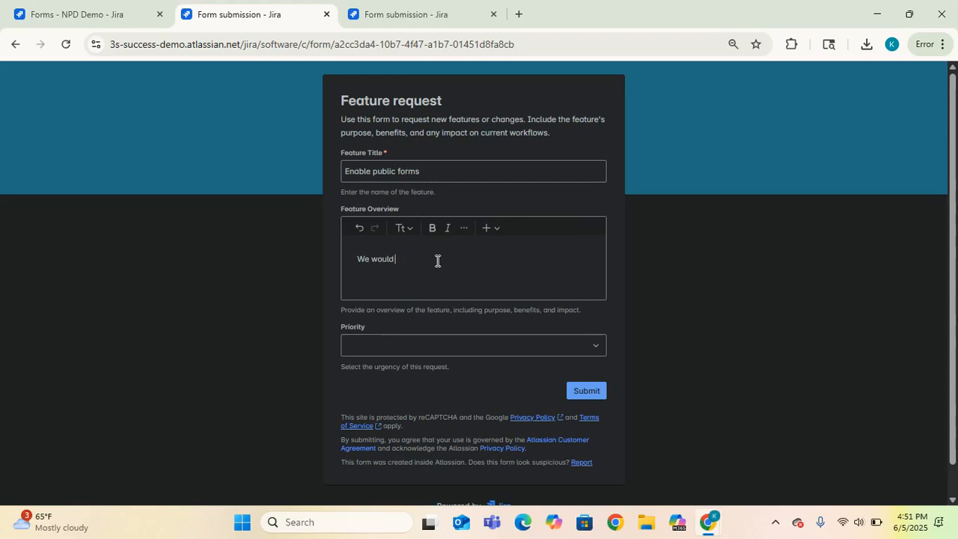
{"action": "type", "text": " like to enable public forms to gath"}
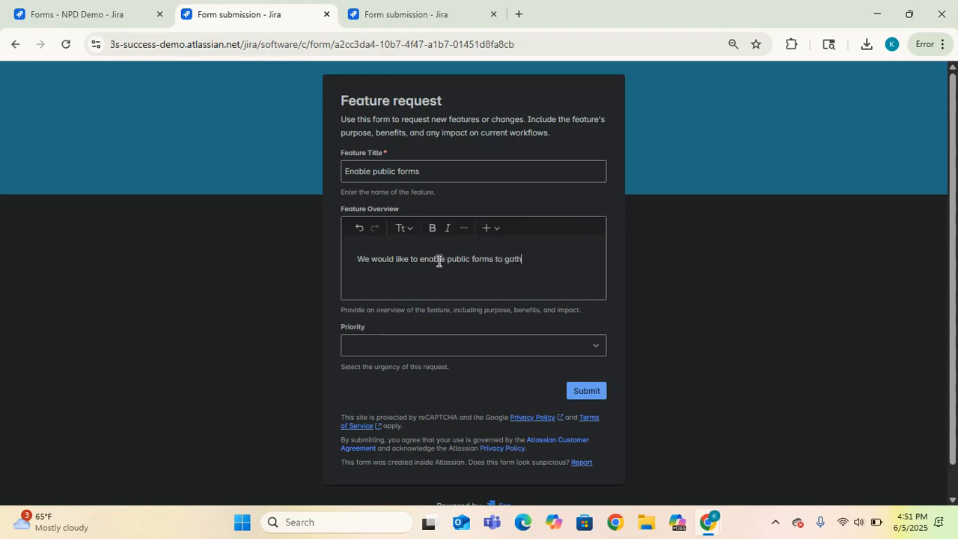
{"action": "type", "text": "er feature request"}
{"action": "key", "text": "BackSpace"}
{"action": "key", "text": "BackSpace"}
{"action": "key", "text": "BackSpace"}
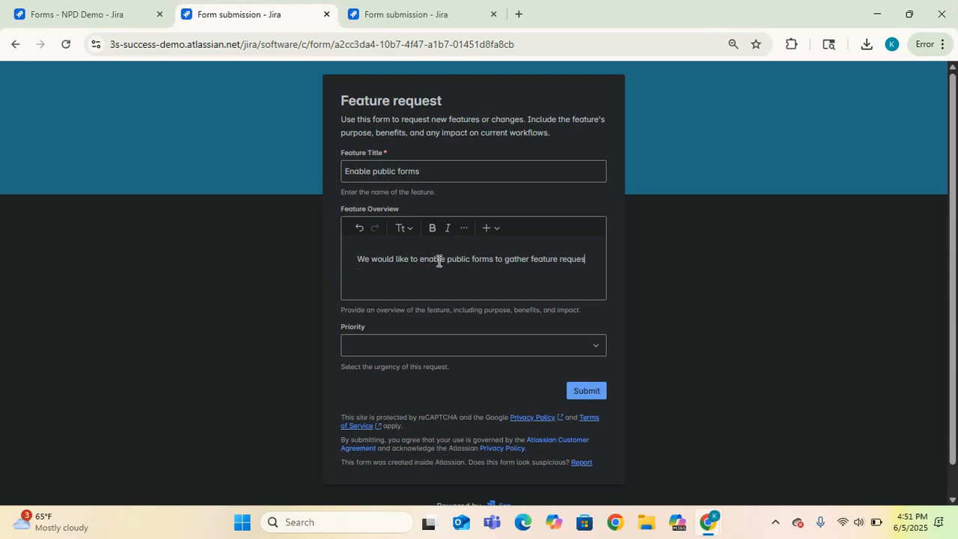
{"action": "type", "text": "ts from custome"}
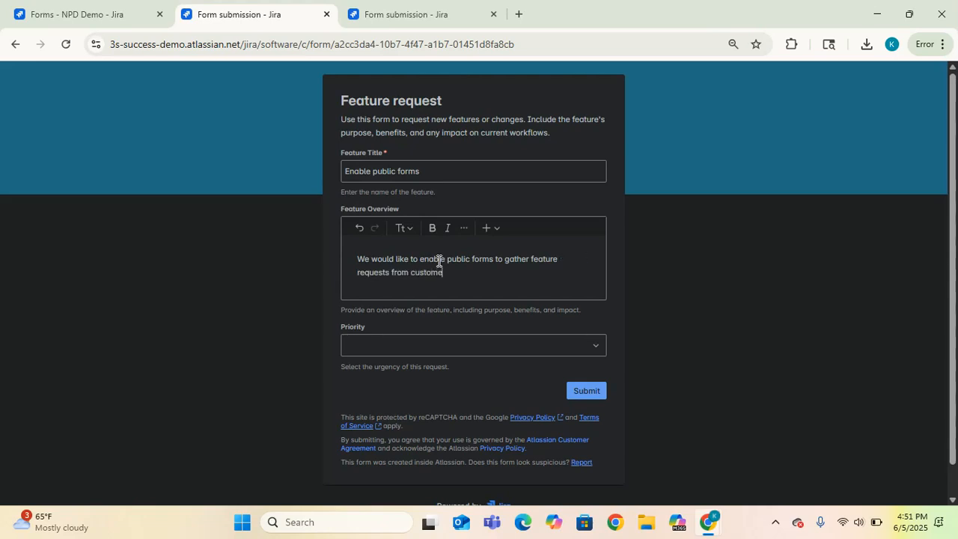
{"action": "type", "text": "rs on a"}
{"action": "key", "text": "BackSpace"}
{"action": "key", "text": "BackSpace"}
{"action": "type", "text": "specific development projects."}
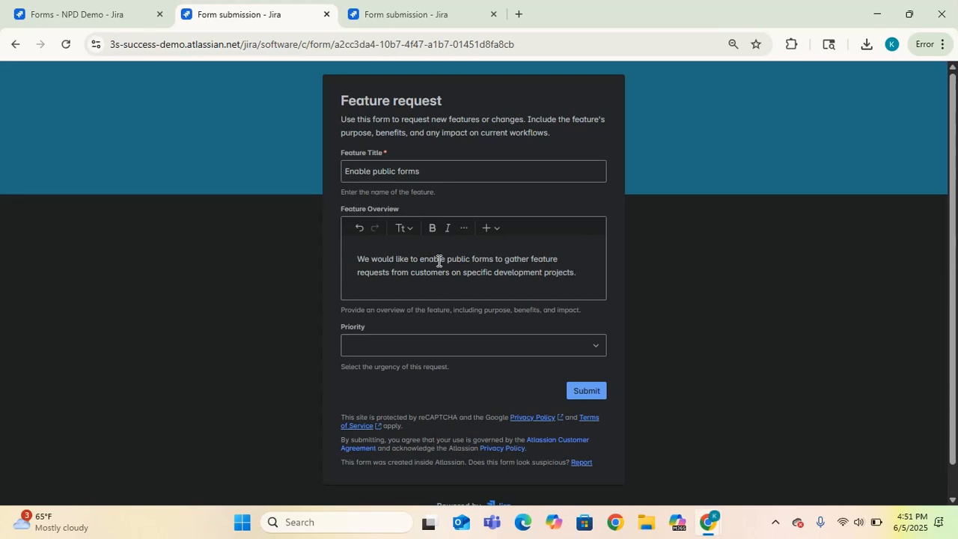
Set the Priority to High and submit the feature request
{"action": "left_click", "coordinate": [490, 351]}
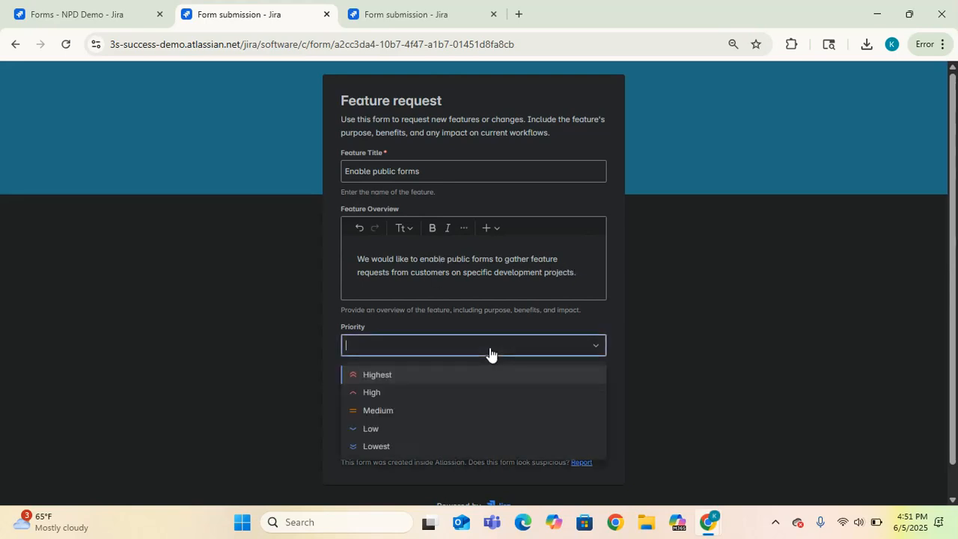
{"action": "left_click", "coordinate": [417, 394]}
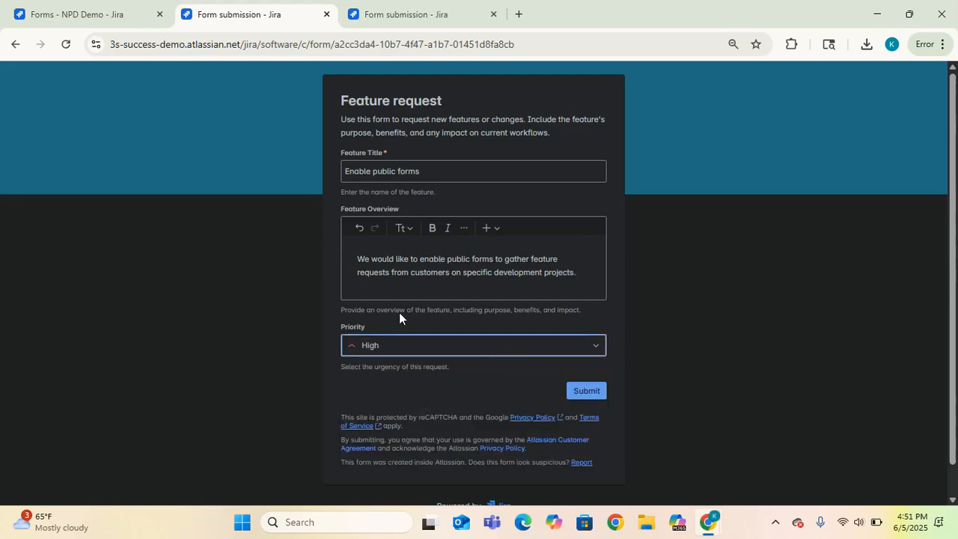
{"action": "left_click", "coordinate": [584, 277]}
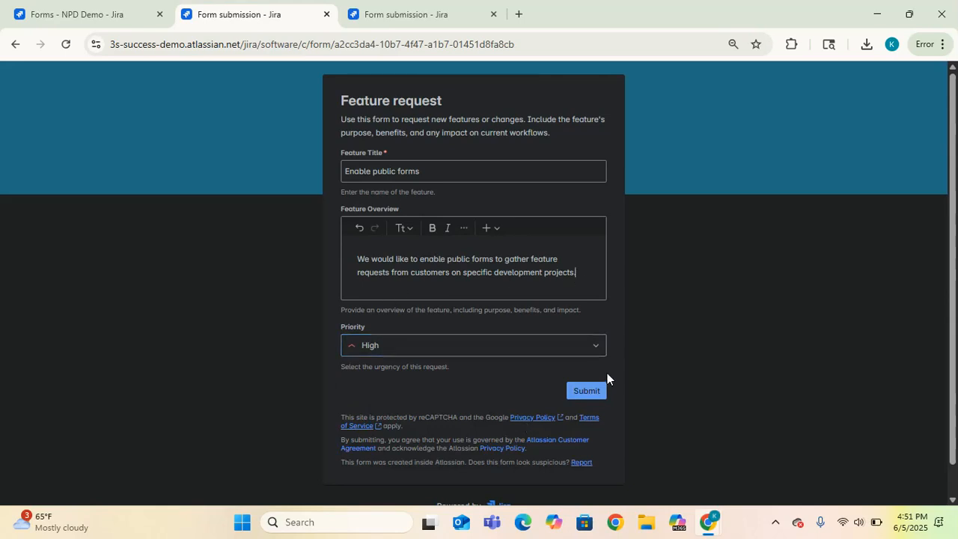
{"action": "left_click", "coordinate": [587, 390]}
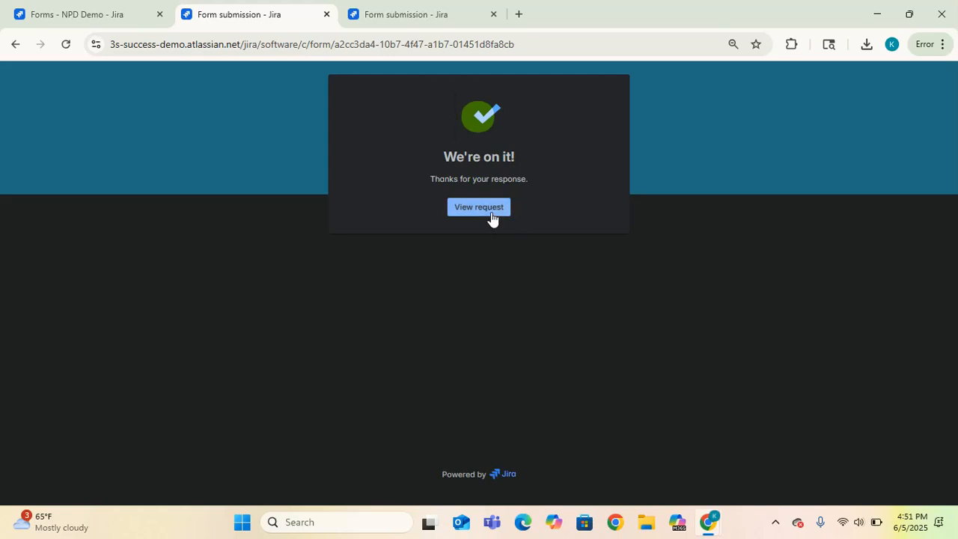
Review the created work item NPD-21's details, then switch to the public Design Review form
{"action": "left_click", "coordinate": [485, 214]}
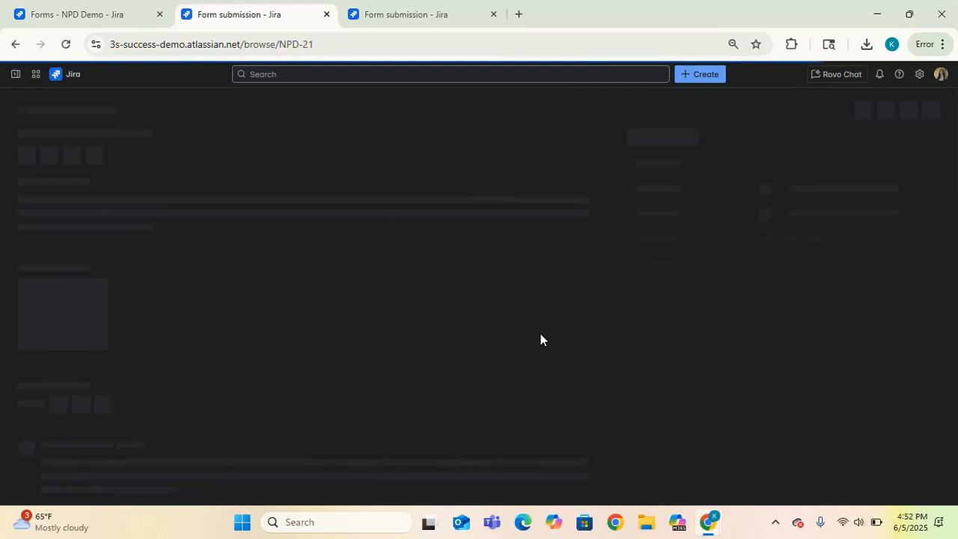
{"action": "left_click", "coordinate": [68, 11]}
{"action": "left_click", "coordinate": [252, 19]}
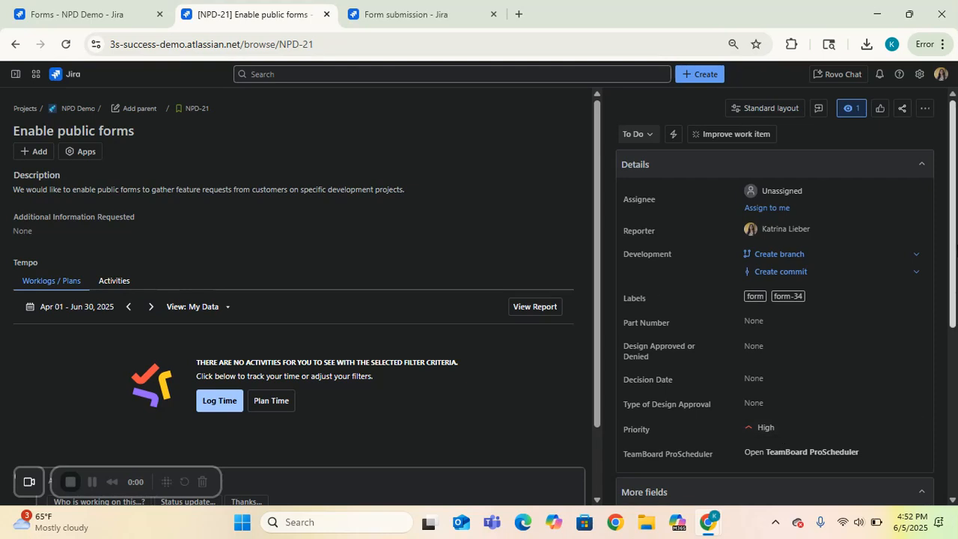
{"action": "scroll", "coordinate": [930, 372], "scroll_direction": "down", "scroll_amount": 3}
{"action": "scroll", "coordinate": [930, 372], "scroll_direction": "down", "scroll_amount": 2}
{"action": "scroll", "coordinate": [947, 278], "scroll_direction": "up", "scroll_amount": 5}
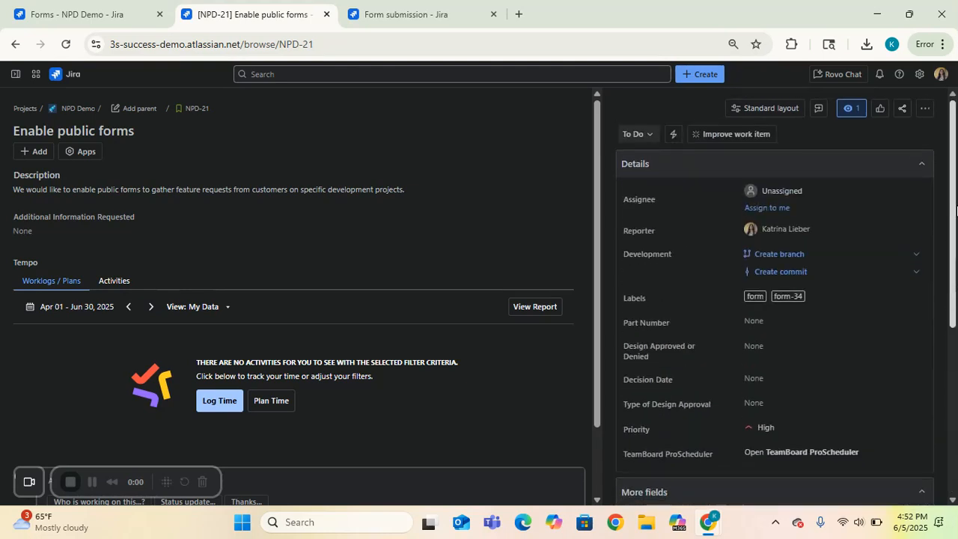
{"action": "left_click", "coordinate": [419, 10]}
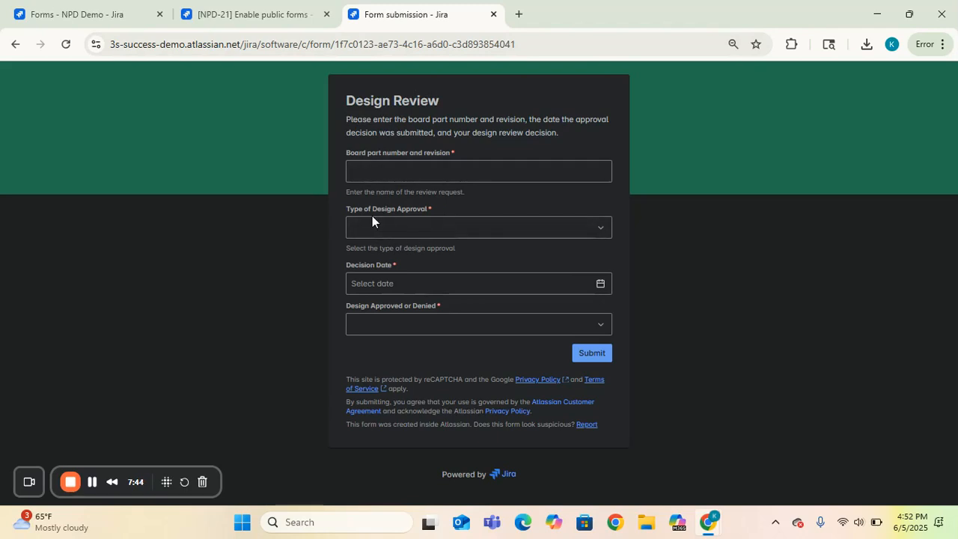
Set Design Approved or Denied to 'pending additional information', revealing the Additional Information Requested field
{"action": "left_click", "coordinate": [408, 331]}
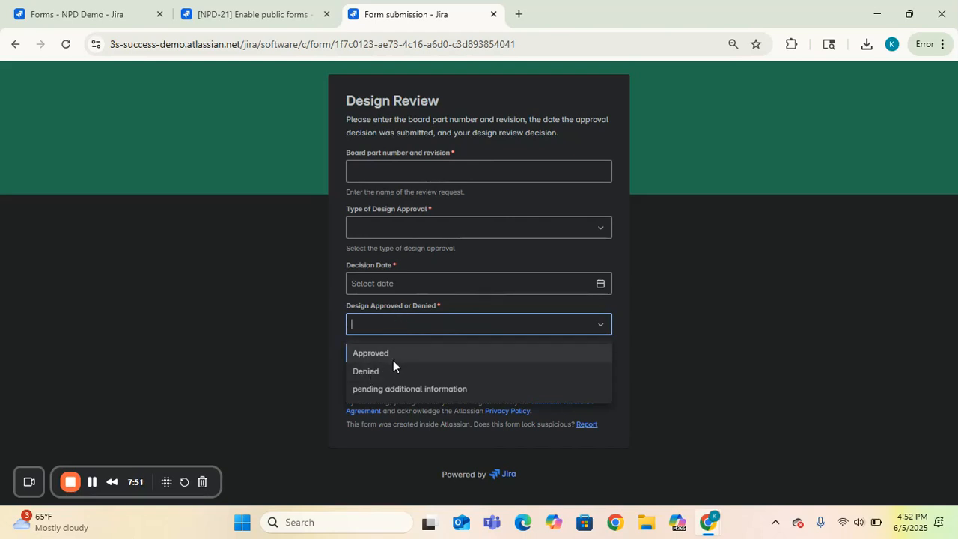
{"action": "left_click", "coordinate": [466, 390]}
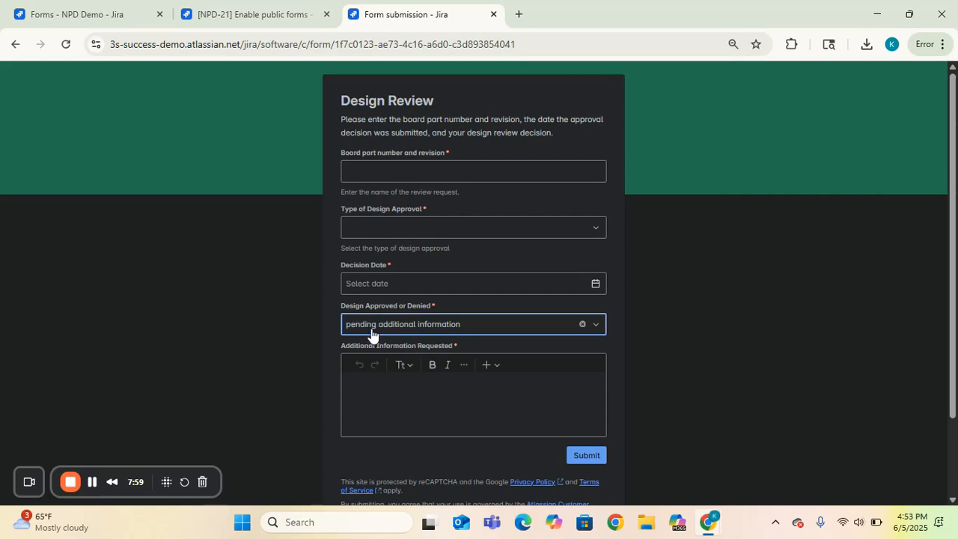
{"action": "left_click", "coordinate": [439, 395]}
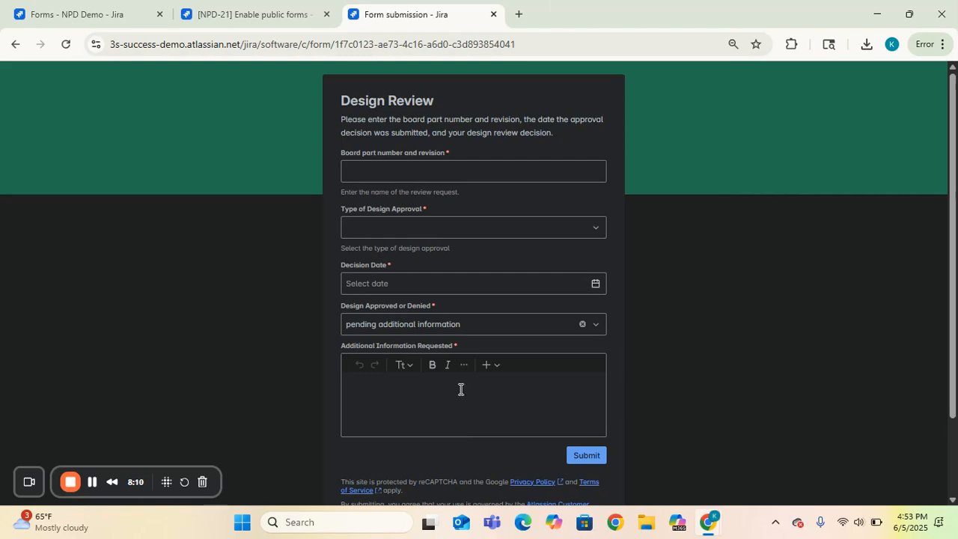
{"action": "left_click", "coordinate": [214, 9]}
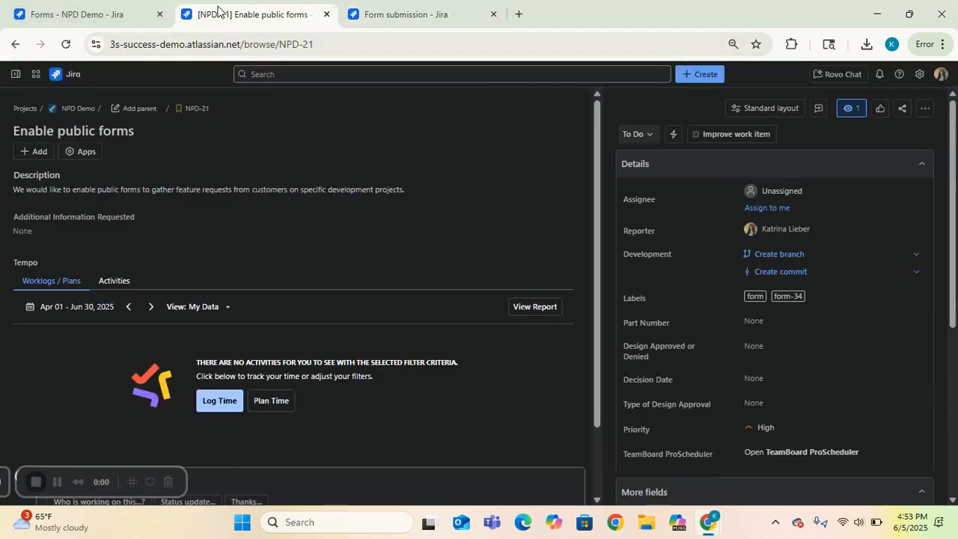
Leave the Feature request form builder via the Forms - NPD Demo tab, heading back to the forms list
{"action": "left_click", "coordinate": [82, 22]}
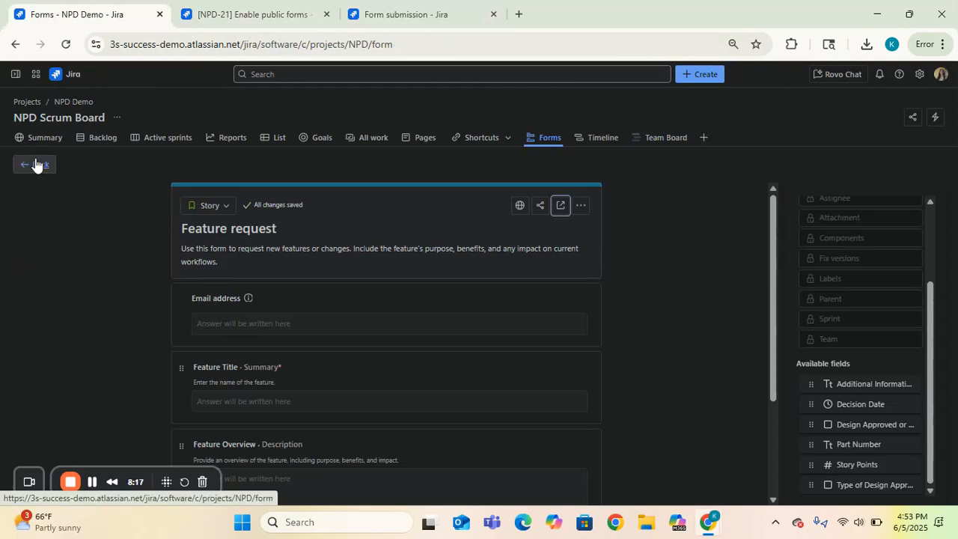
{"action": "left_click", "coordinate": [35, 165]}
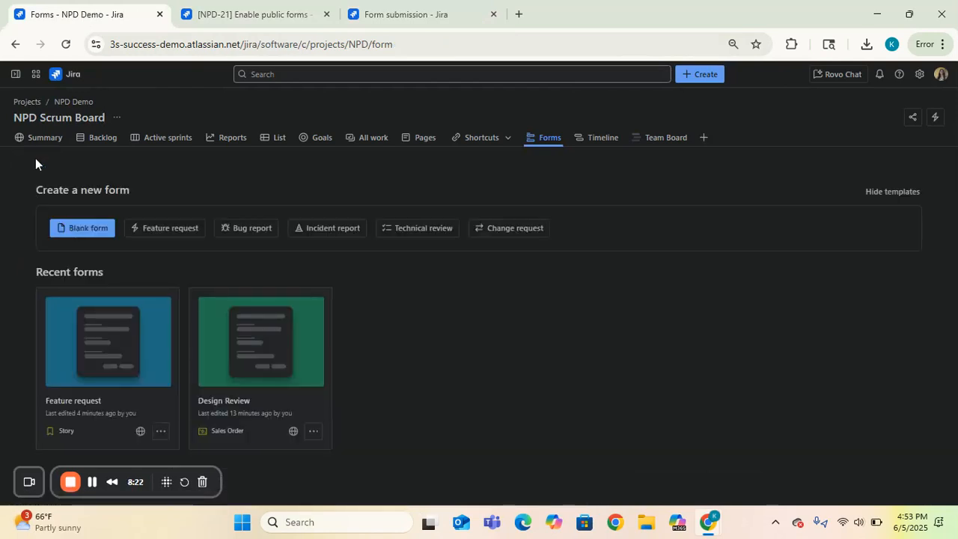